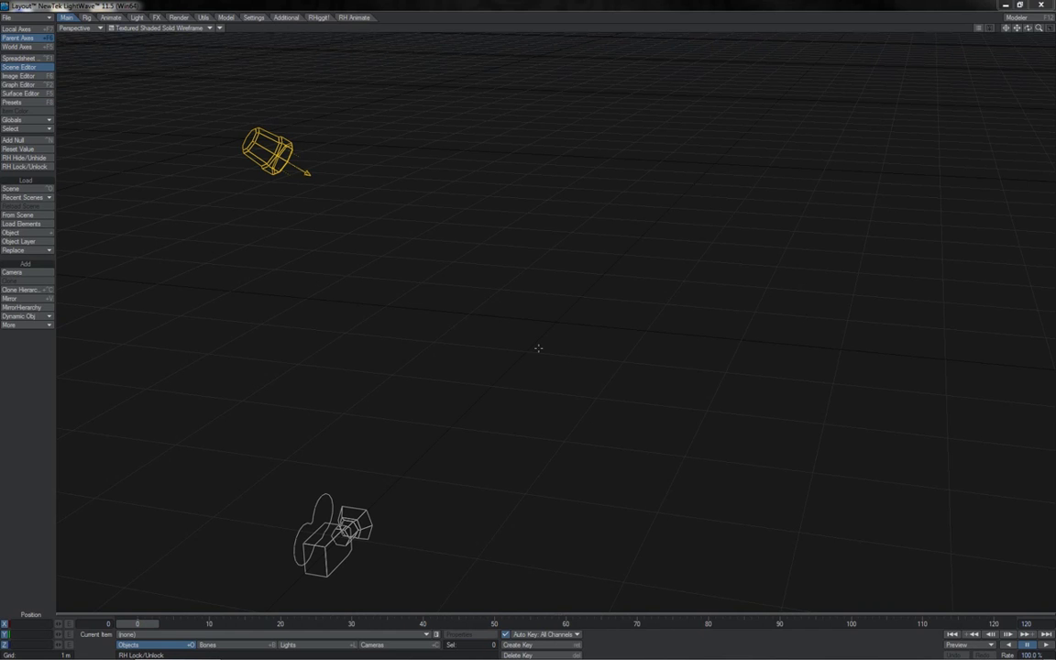
- Add a null with the default name Null and drag it onto the ground grid near the centre
left_click(48, 141)
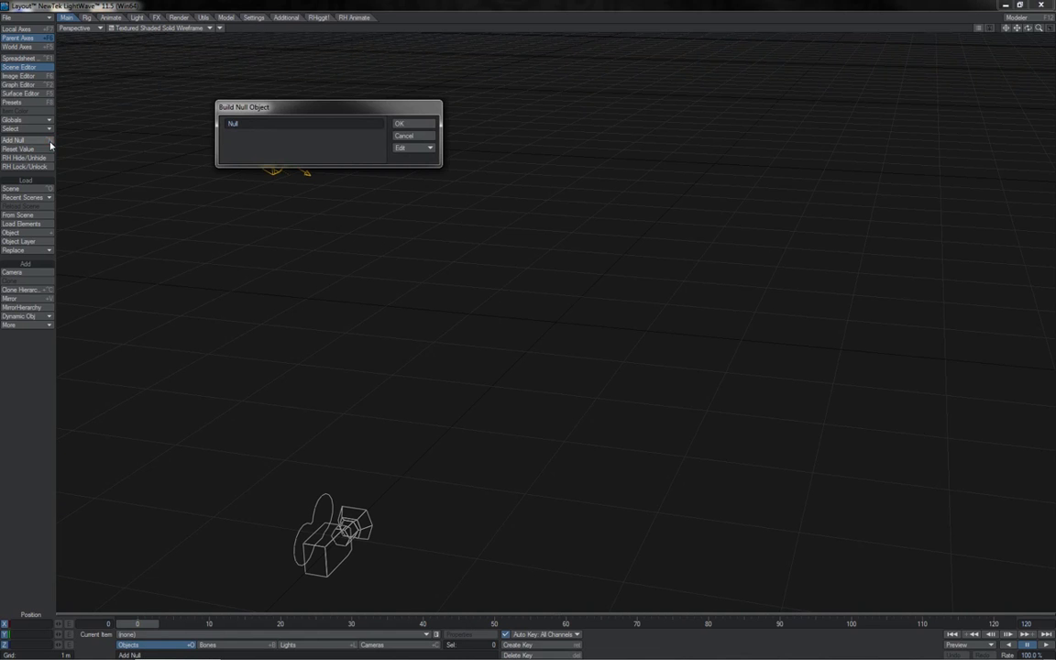
key("Return")
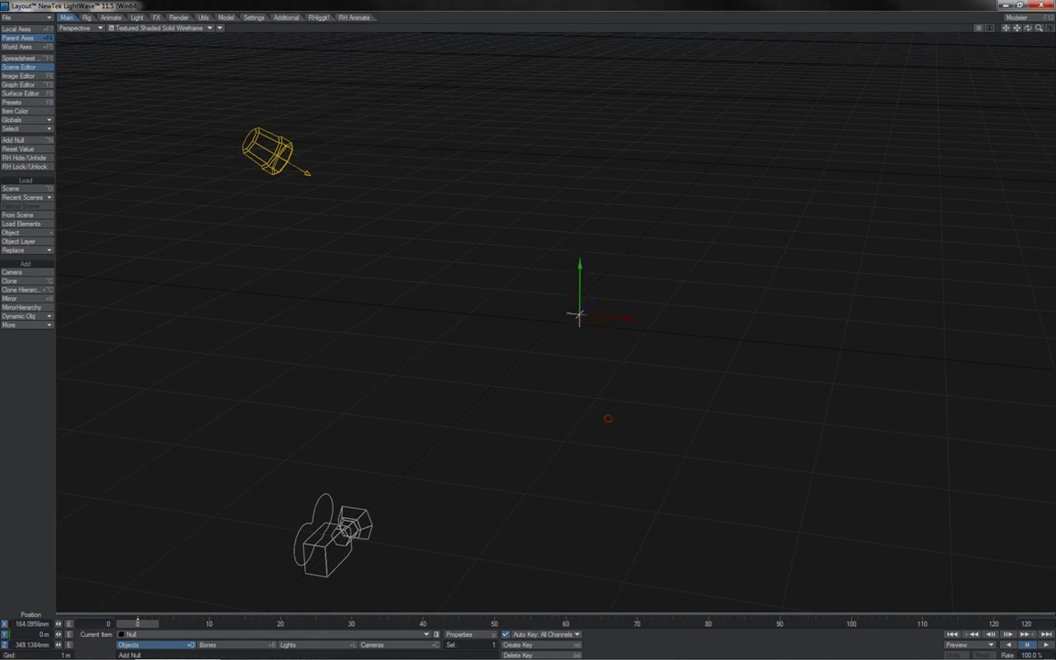
left_click_drag(569, 305, 553, 328)
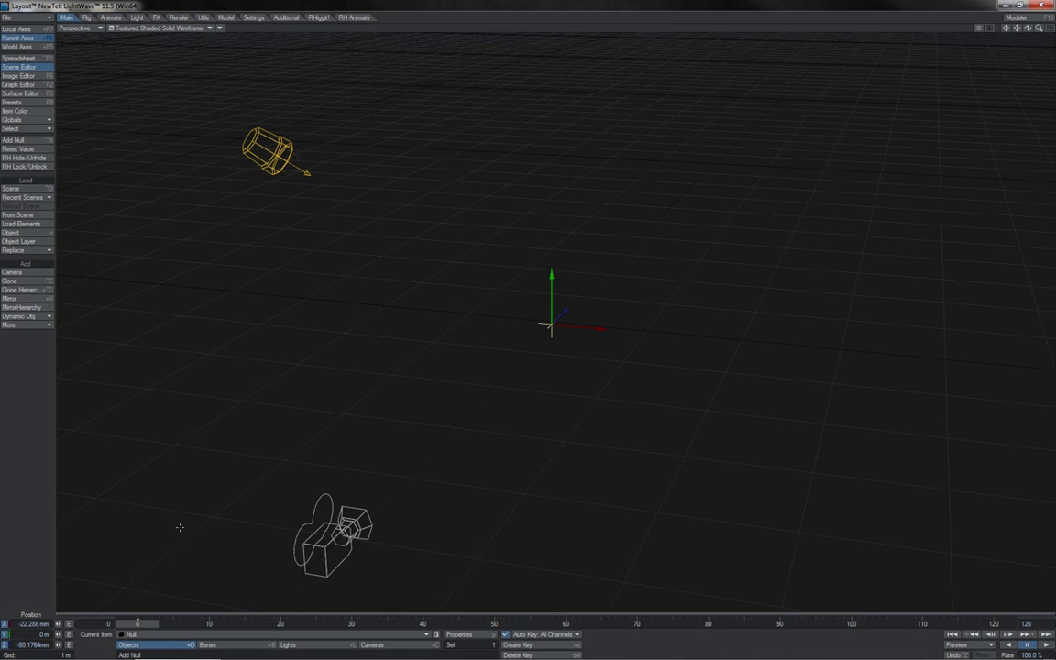
- In the Graph Editor, show the expression settings and inspect the null's Position Y and Z channels
key("ctrl+F2")
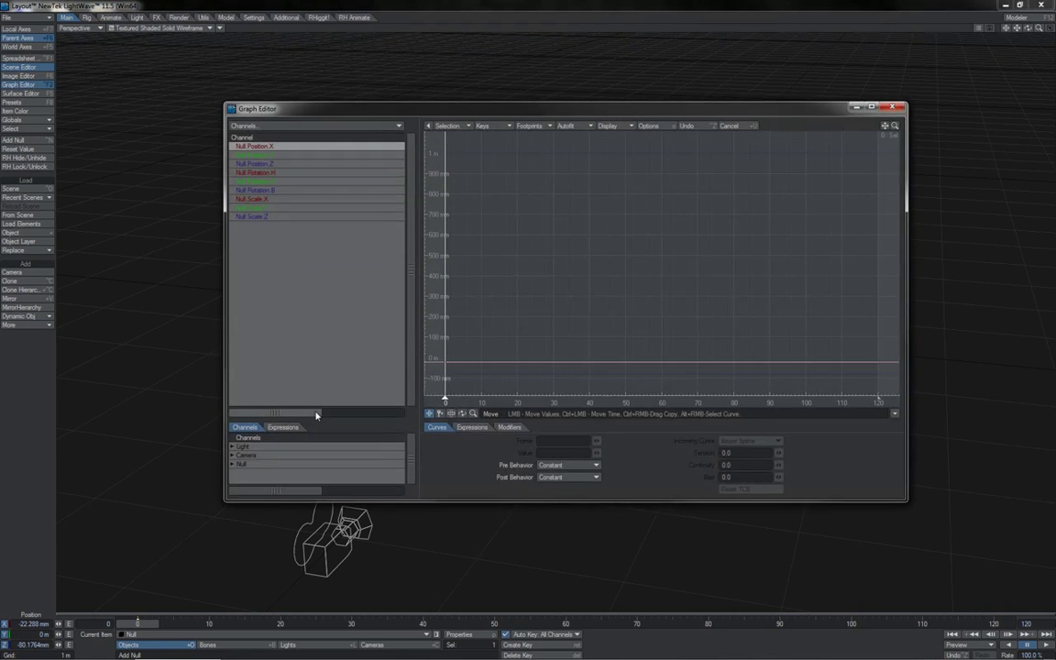
left_click(472, 427)
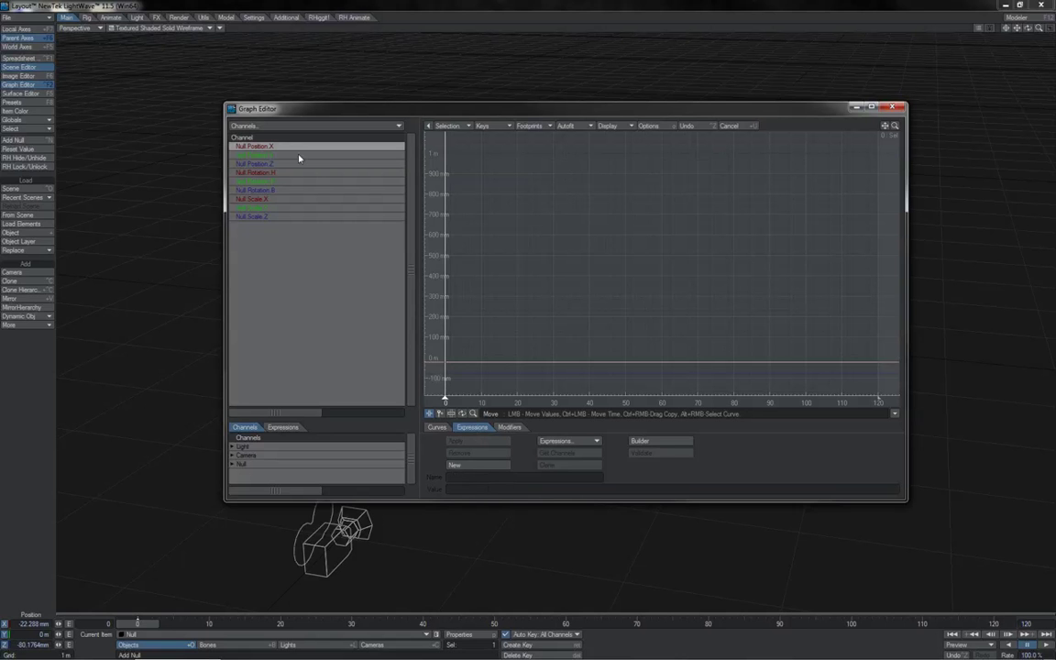
left_click(299, 155)
left_click(298, 165)
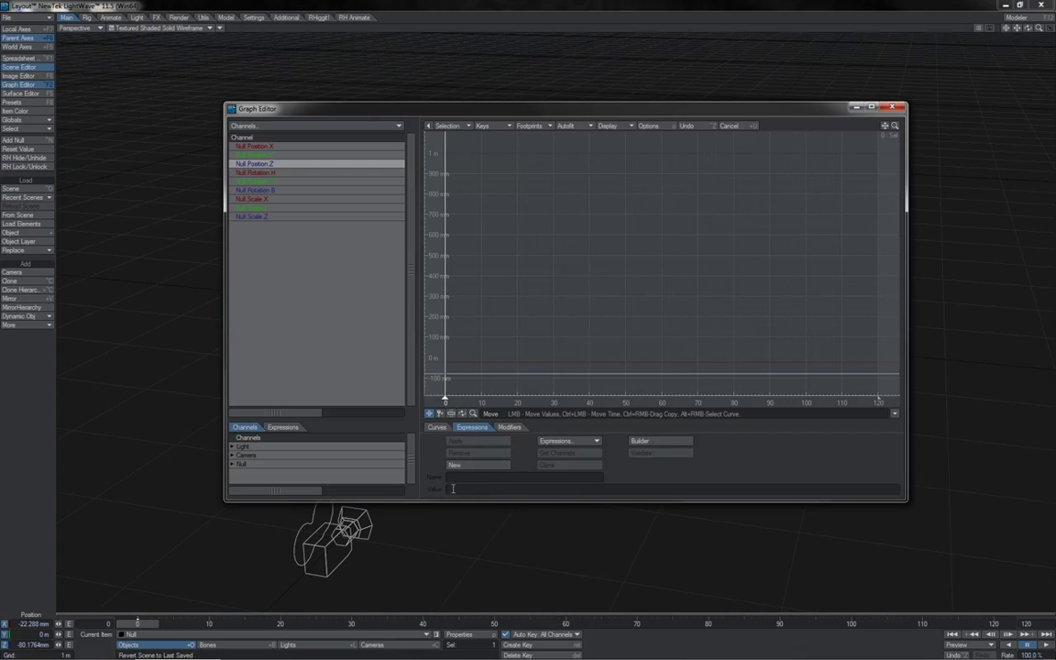
- Step through the null's Rotation H, P, B and Scale X, Y channels down to Scale Z
left_click(266, 172)
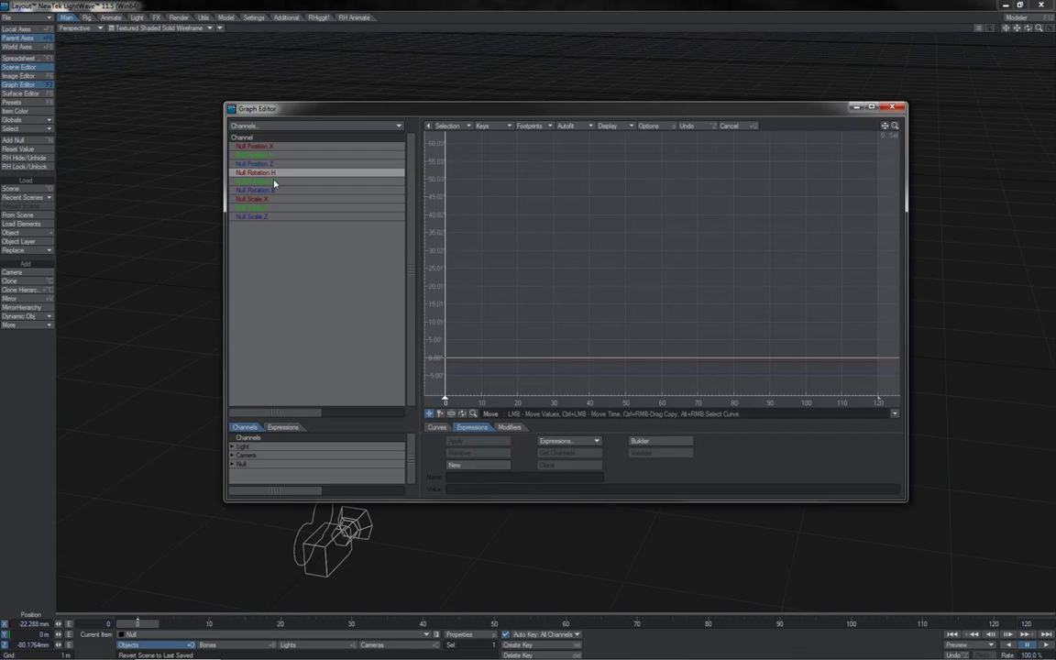
left_click(273, 182)
left_click(274, 191)
left_click(273, 199)
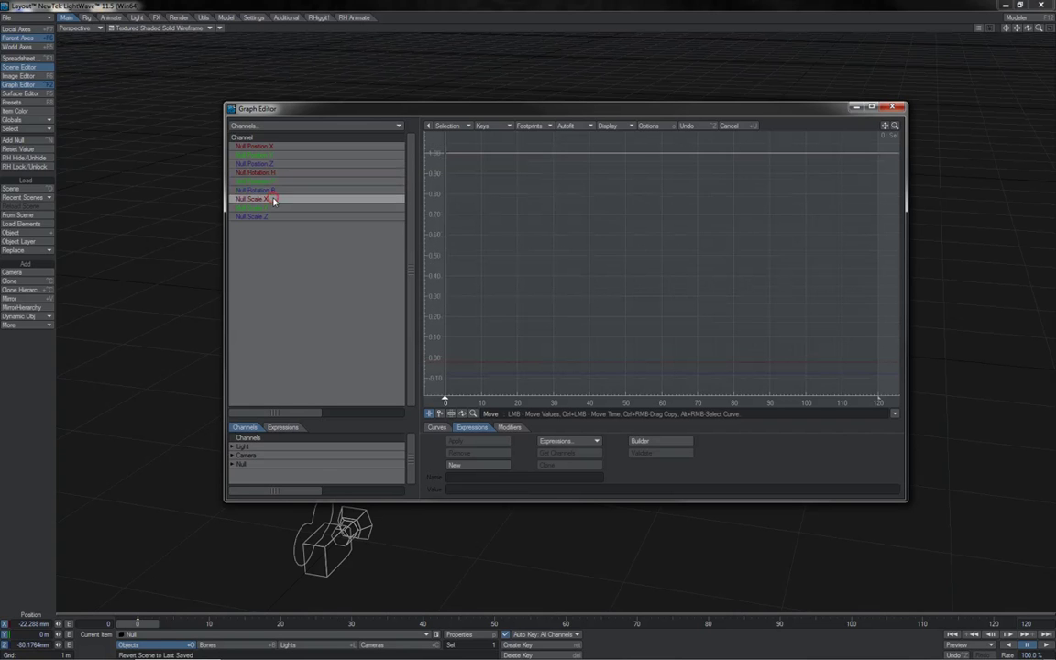
left_click(272, 208)
left_click(272, 217)
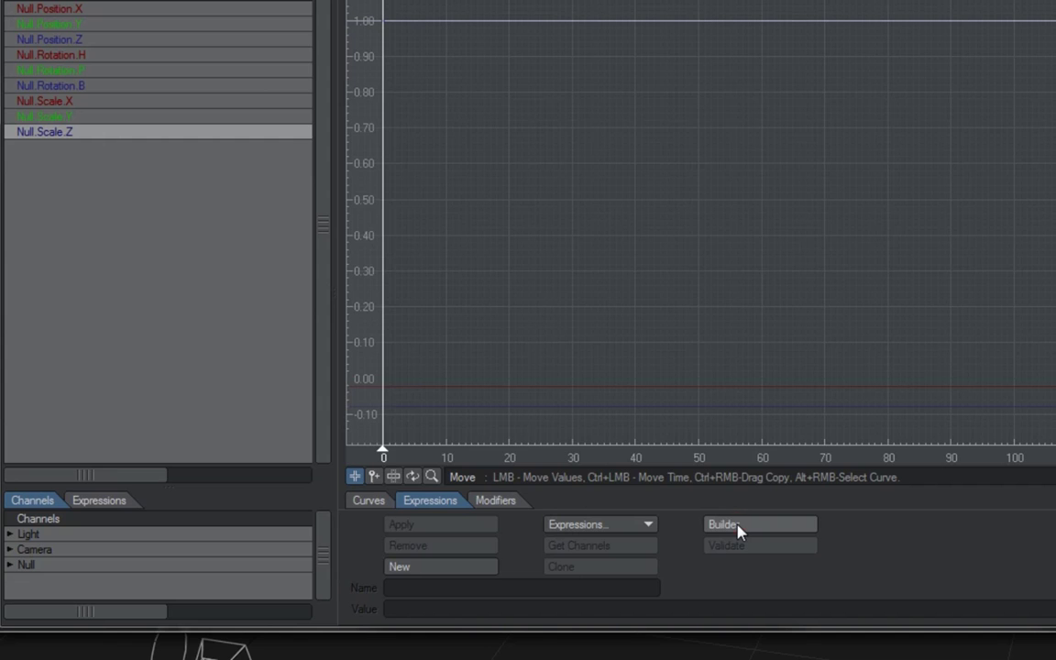
- Open the Expression Builder and browse its function categories, including Utility Functions
left_click(739, 526)
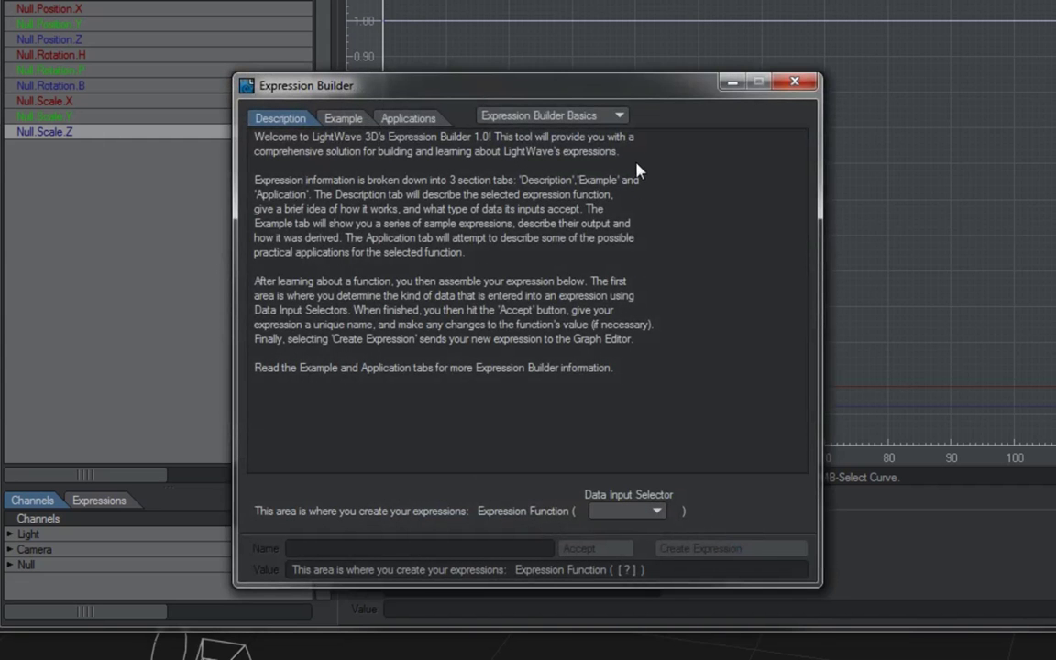
left_click(550, 115)
mouse_move(626, 202)
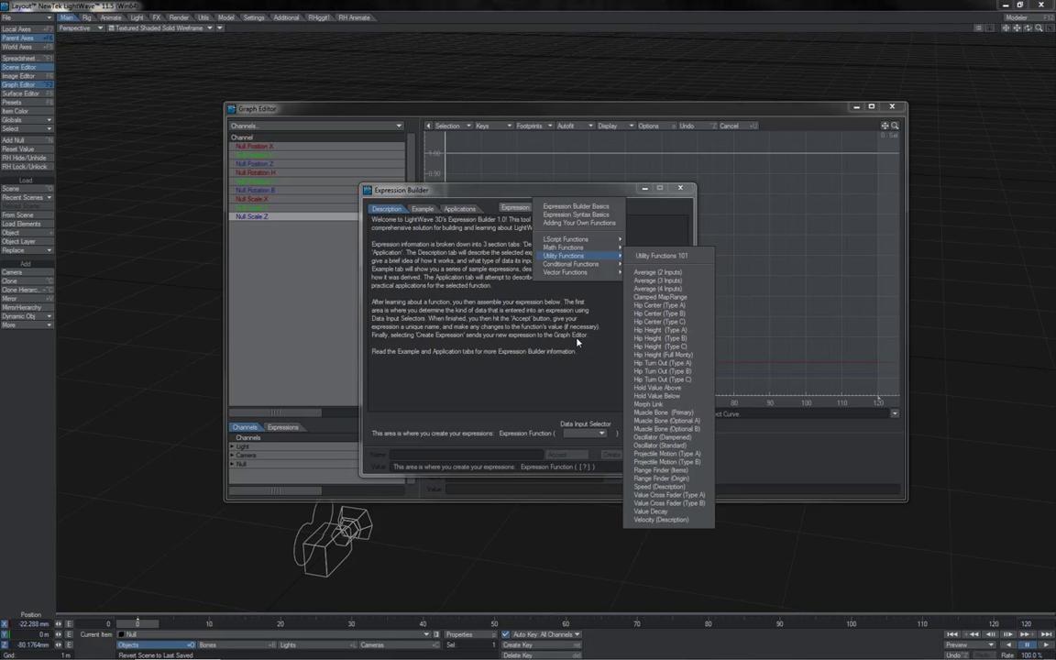
left_click(577, 342)
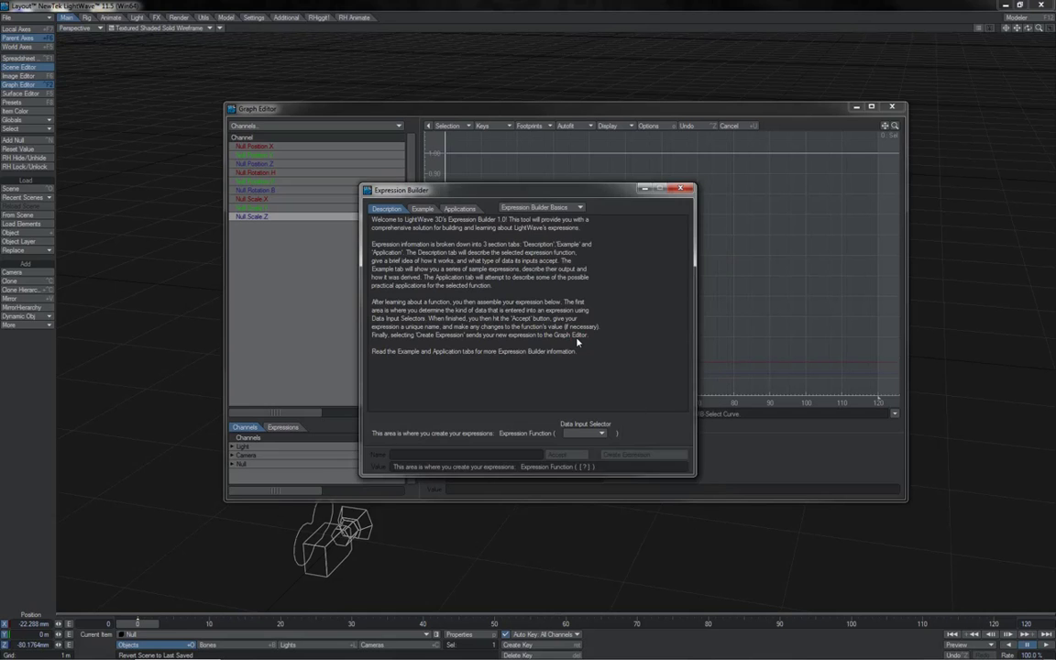
- Close the Expression Builder and add a Noisy Channel modifier to the null's Scale Z channel
key("Escape")
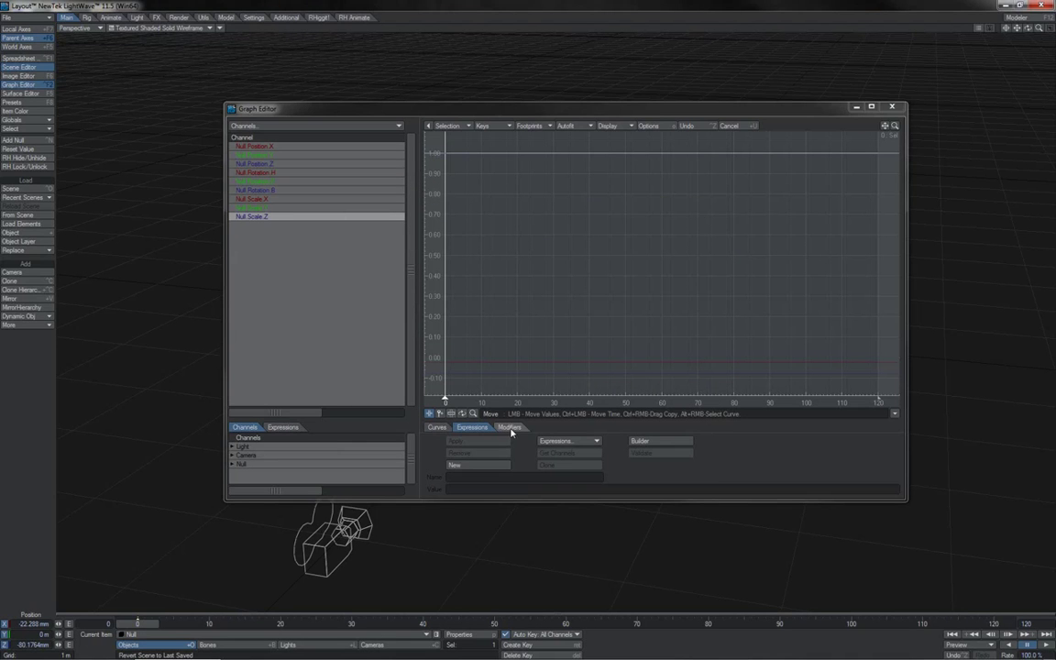
left_click(510, 428)
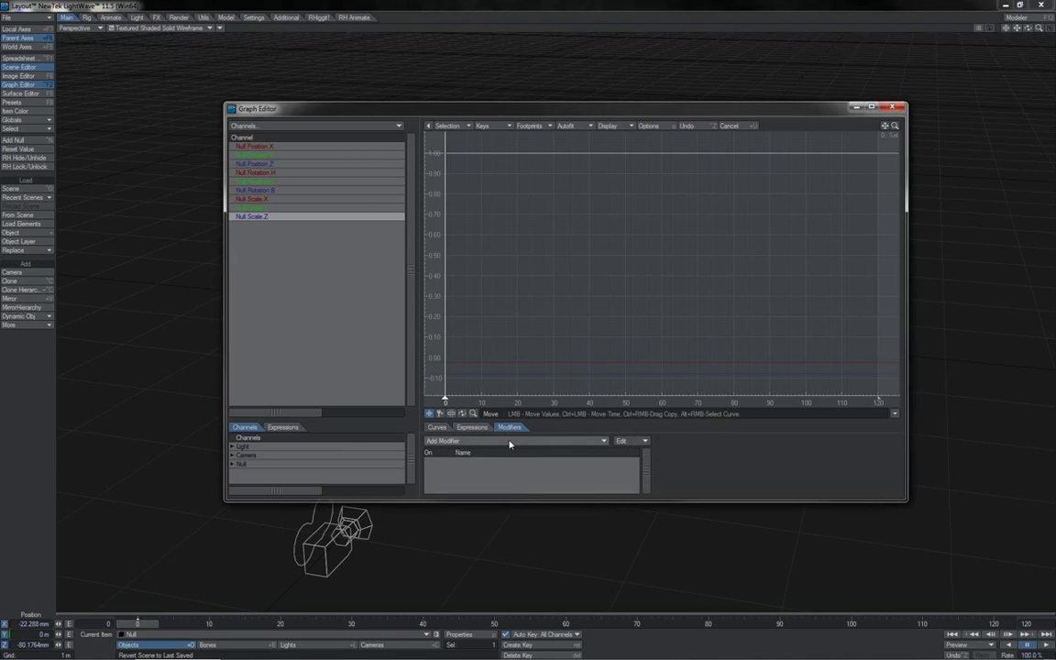
left_click(510, 444)
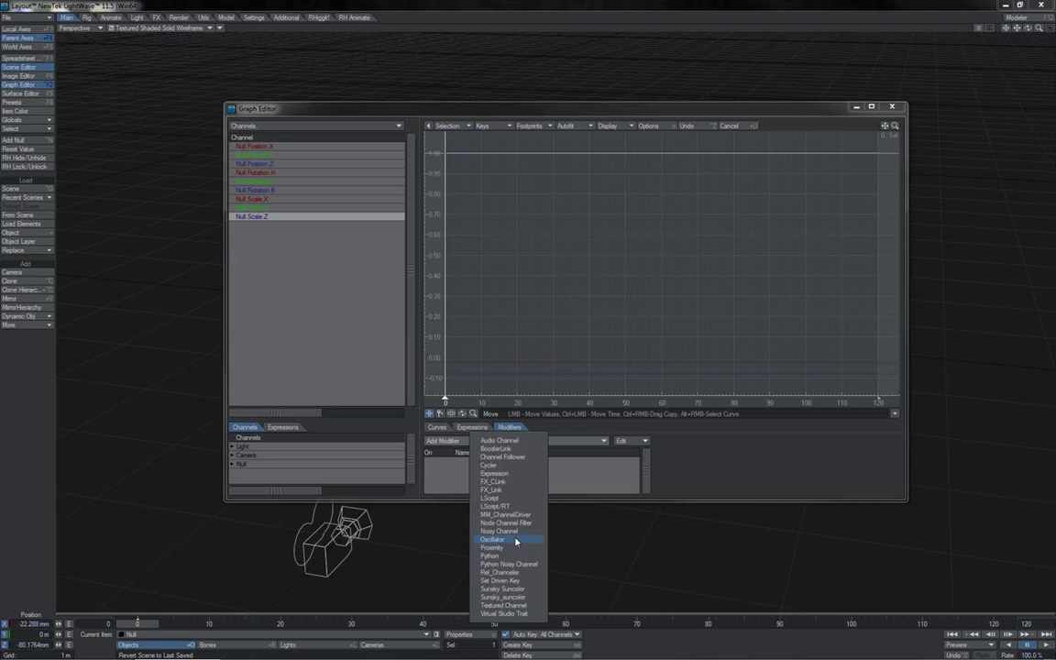
left_click(502, 530)
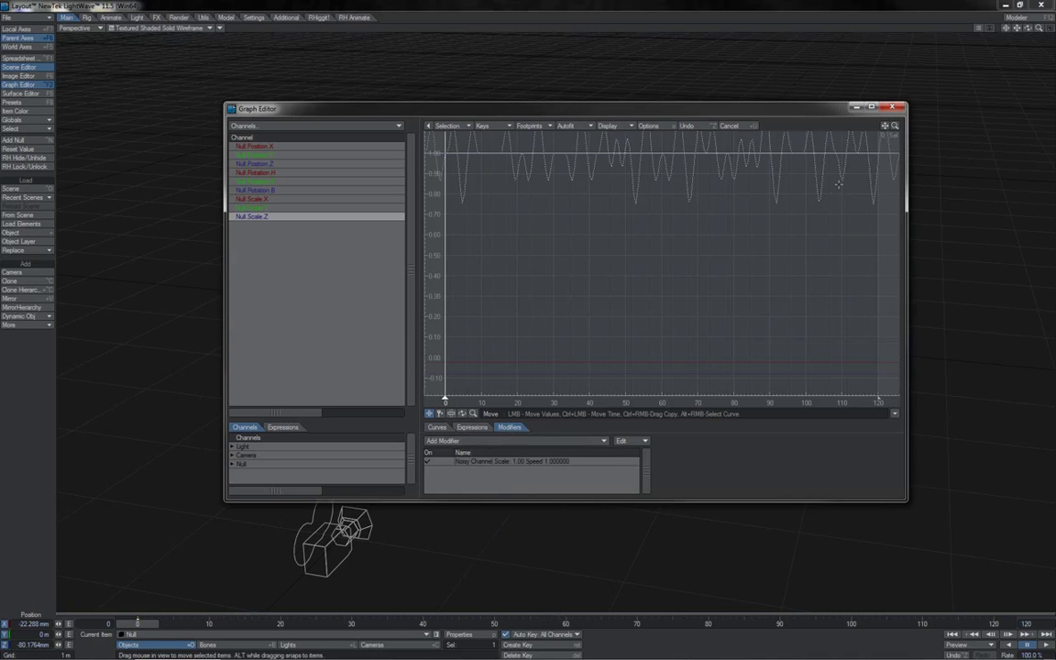
left_click_drag(441, 139, 465, 263, "alt")
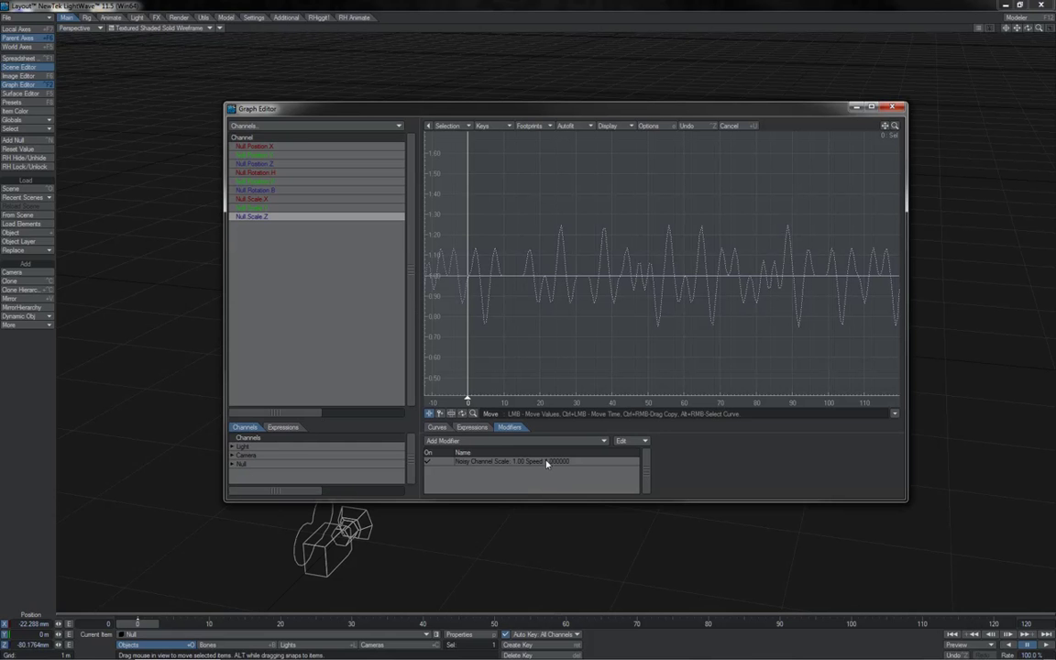
left_click(561, 441)
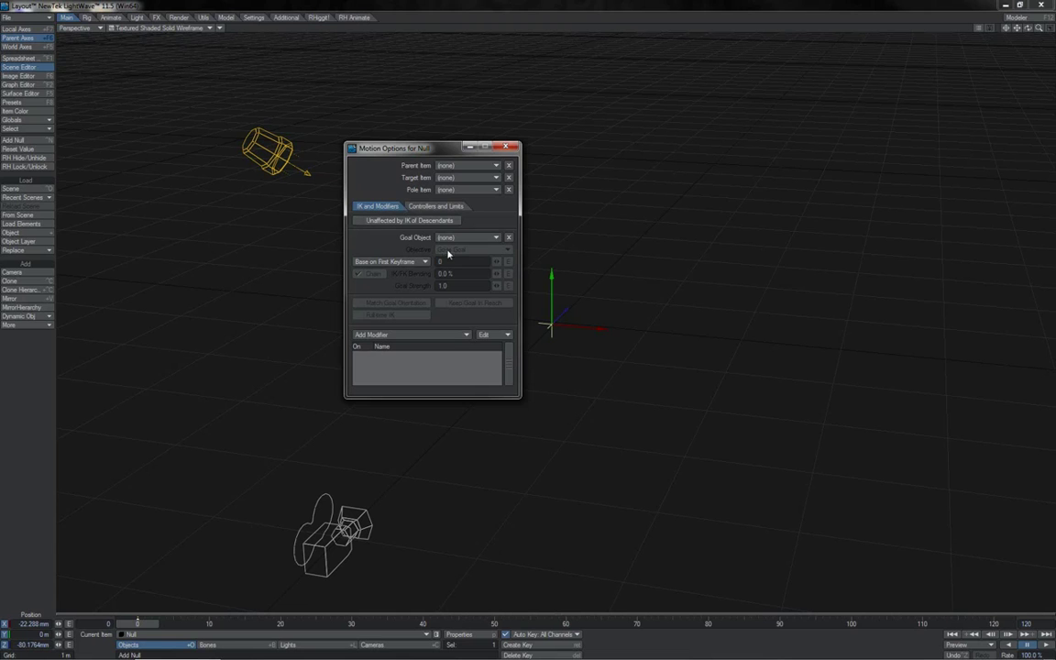
- Add a Nodal Motion modifier to the null and inspect its NodalMotion node in the Node Editor
left_click(452, 336)
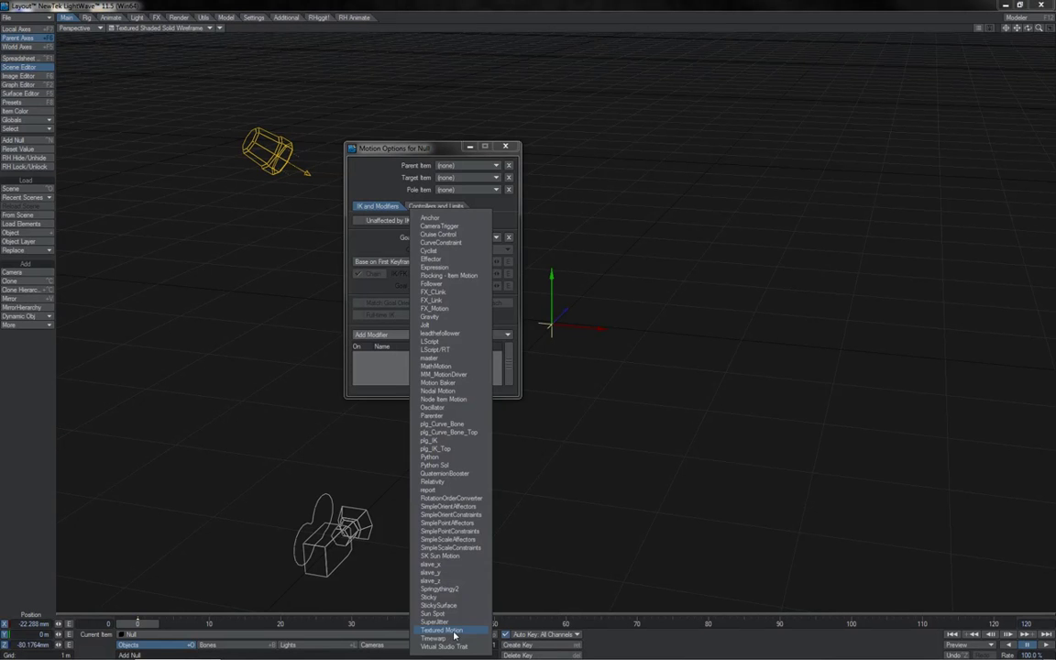
left_click(440, 390)
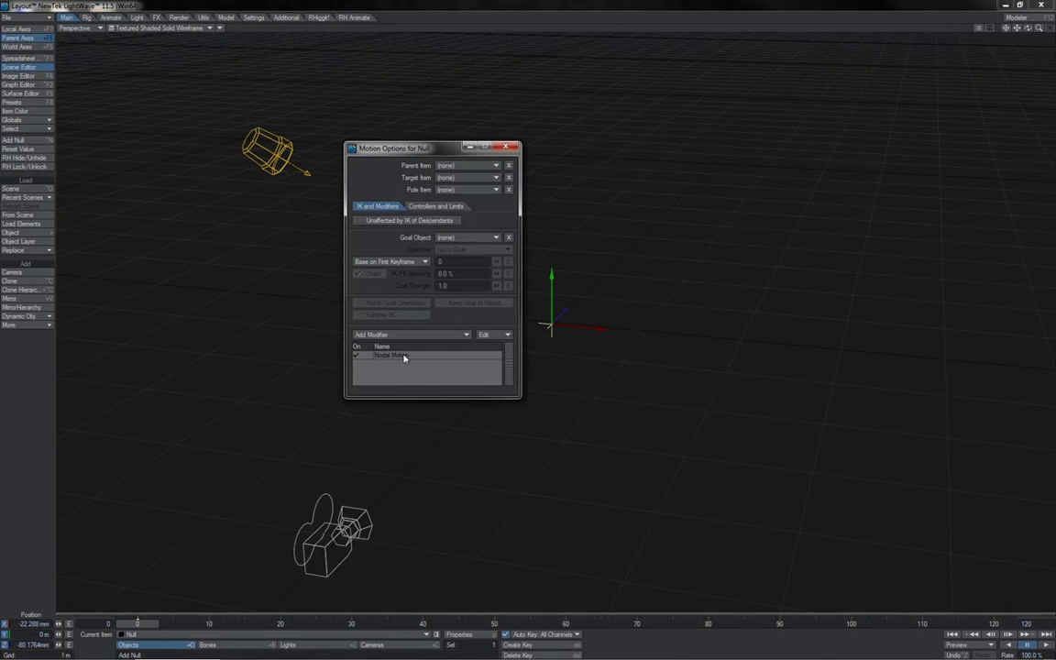
double_click(404, 358)
left_click_drag(558, 283, 709, 357)
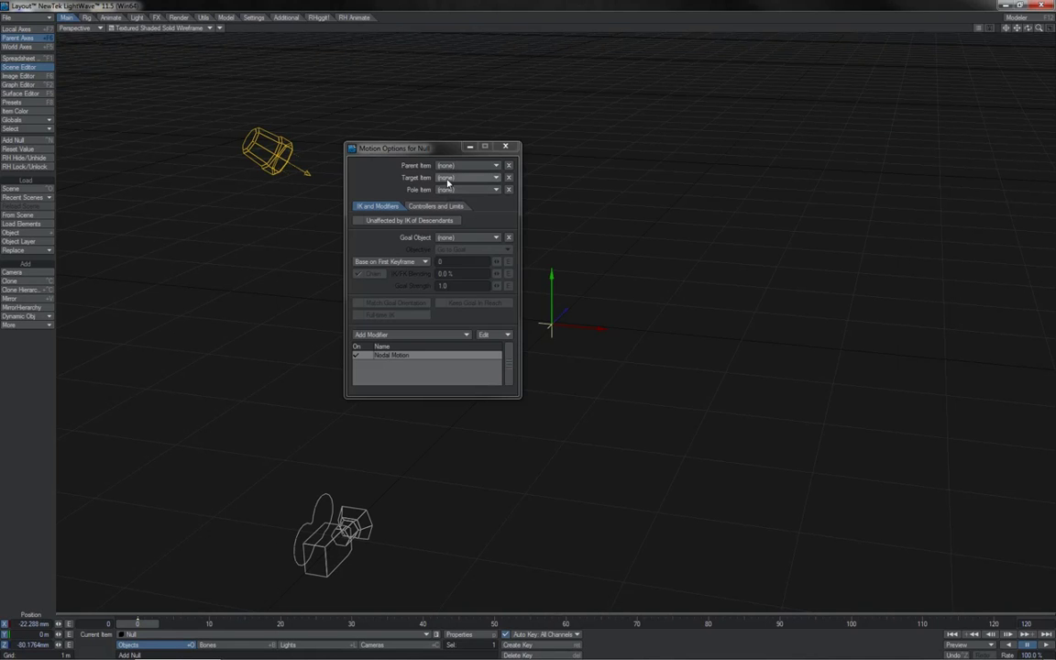
- Set the camera's Target Item to the Light
key("shift+c")
left_click(447, 179)
left_click(484, 194)
- Move the light toward the upper right and review its position, rotation and scale controllers
left_click(302, 147)
left_click_drag(301, 146, 642, 178)
left_click(454, 207)
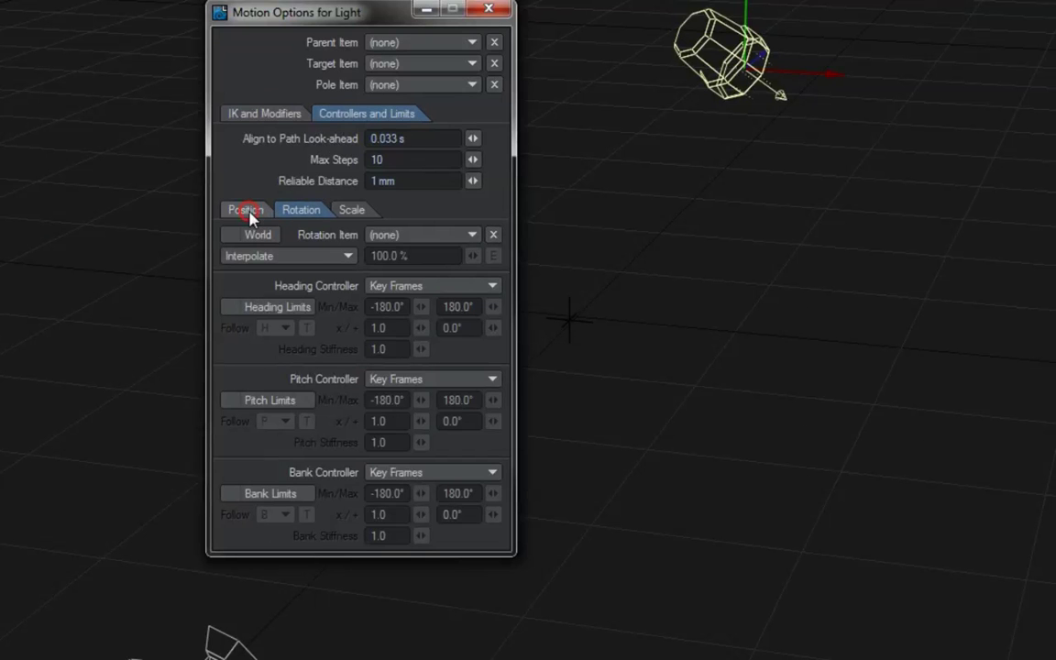
left_click(250, 213)
left_click(304, 216)
left_click(354, 214)
left_click(262, 213)
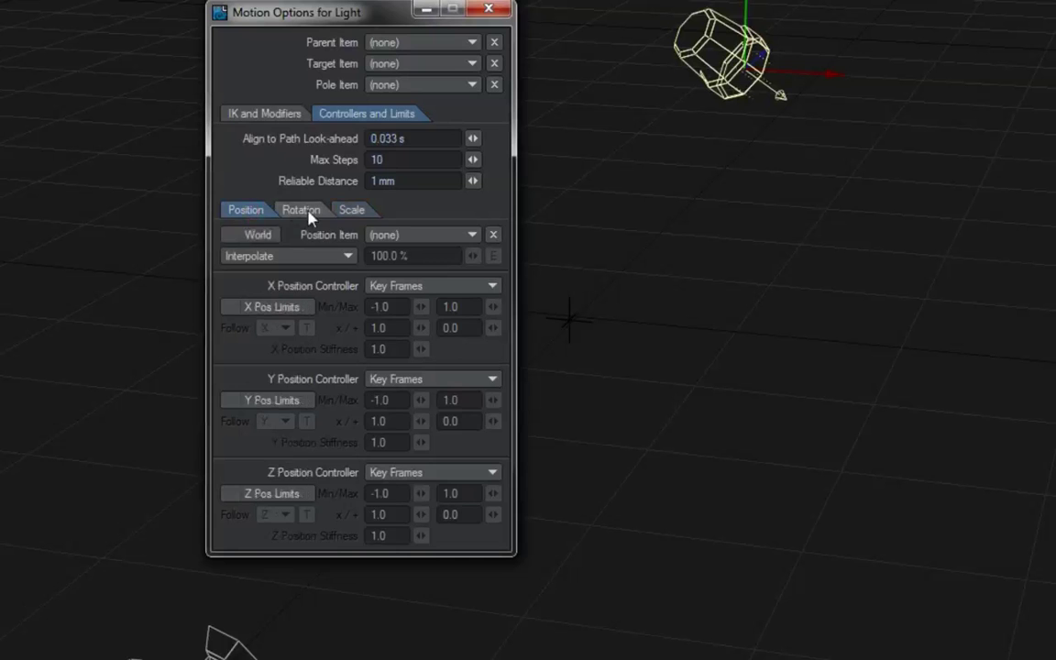
left_click(302, 210)
left_click(431, 286)
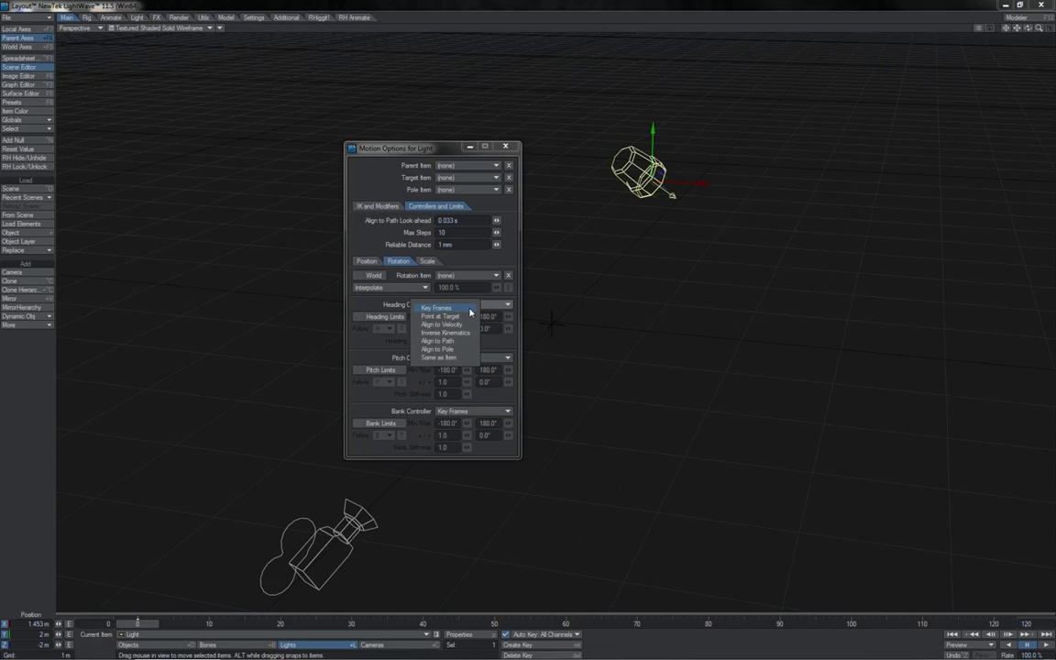
- Set the light's Heading Controller to Same as Item with Null as the rotation item
left_click(460, 357)
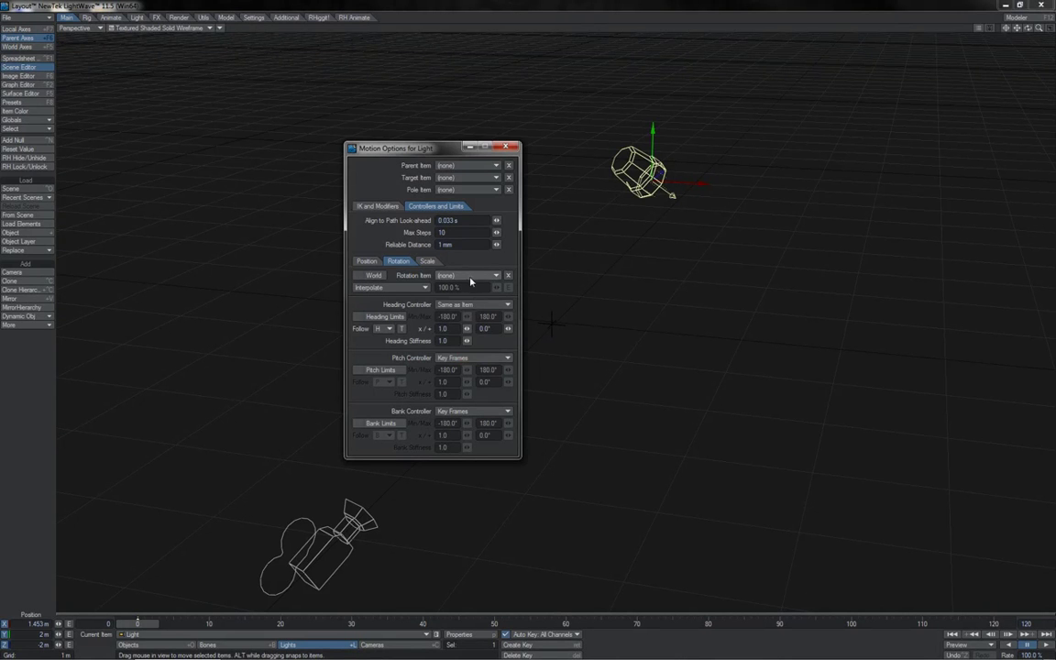
left_click(470, 279)
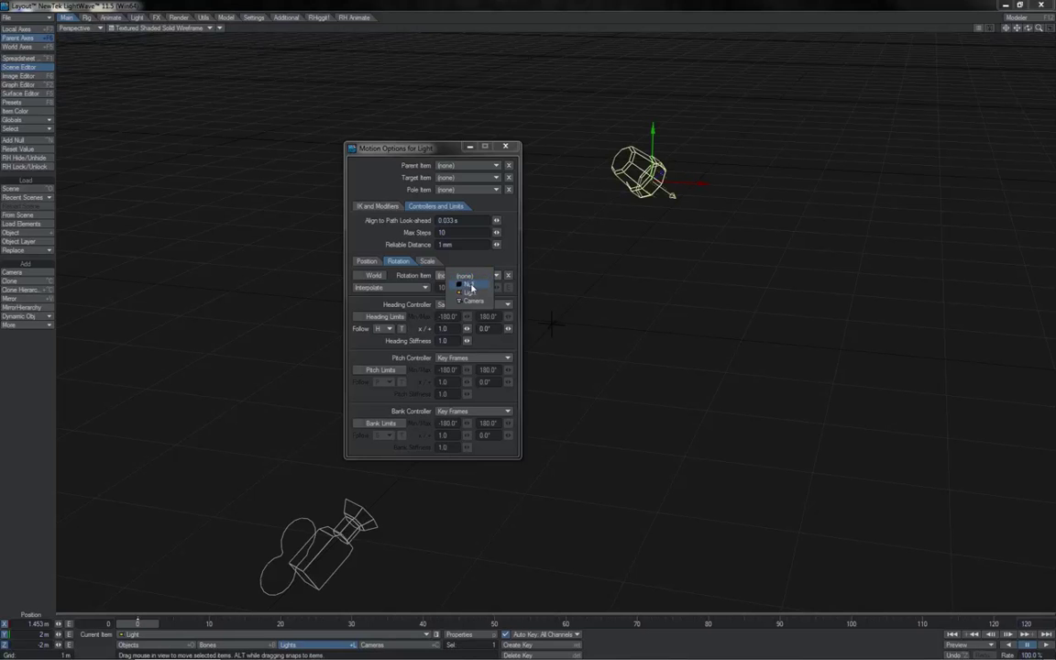
left_click(473, 299)
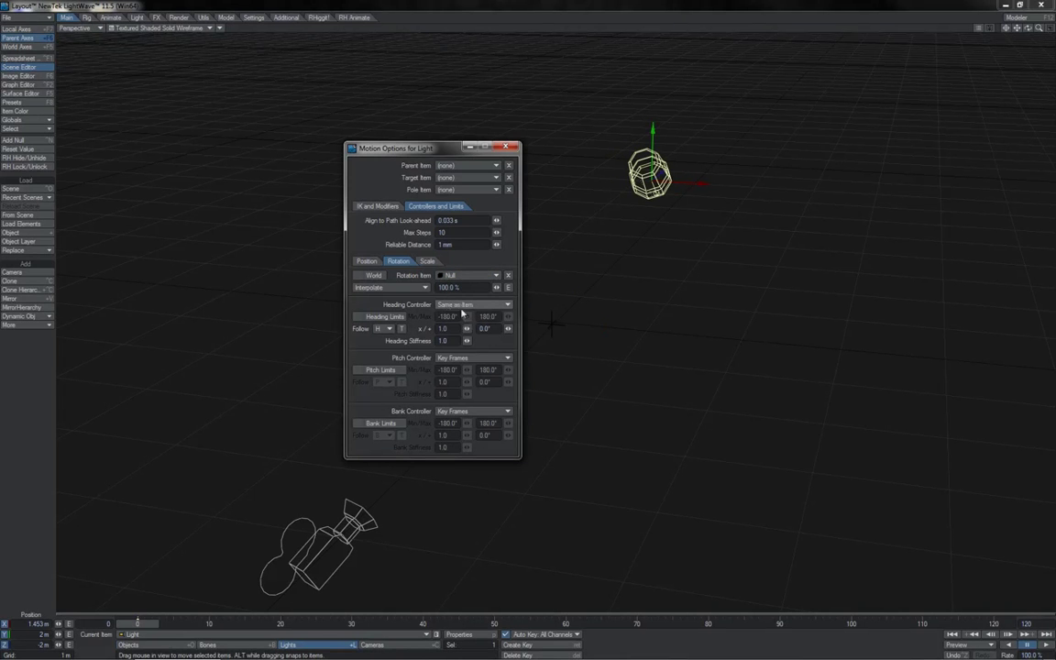
- Rotate the Null in heading so the light turns with it
left_click(532, 286)
key("y")
left_click_drag(539, 290, 415, 335)
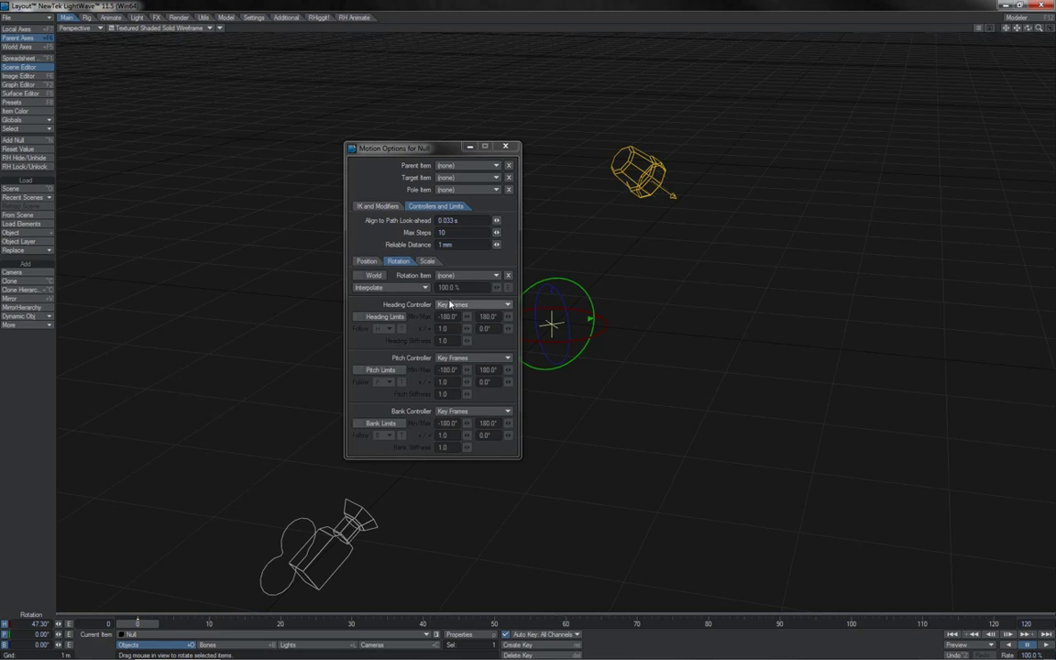
left_click(449, 303)
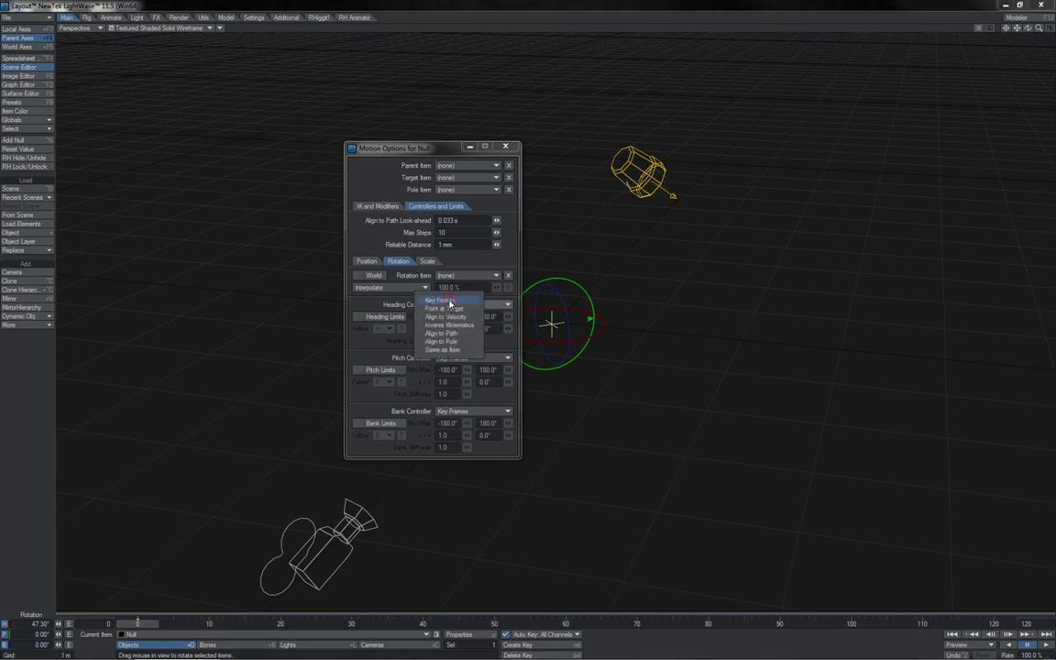
left_click(389, 353)
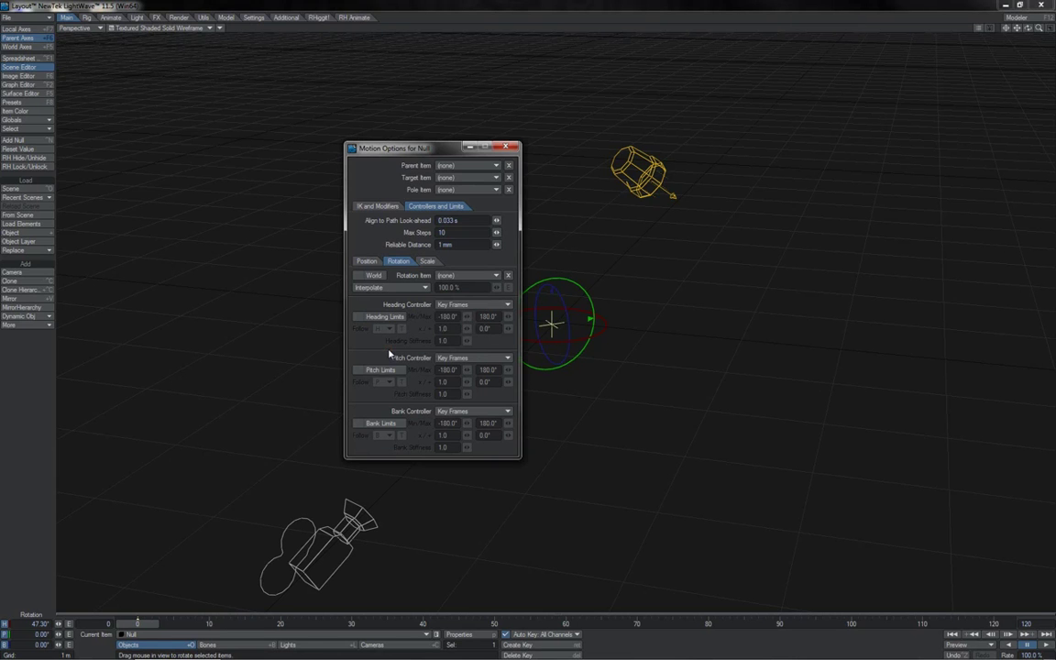
left_click(442, 304)
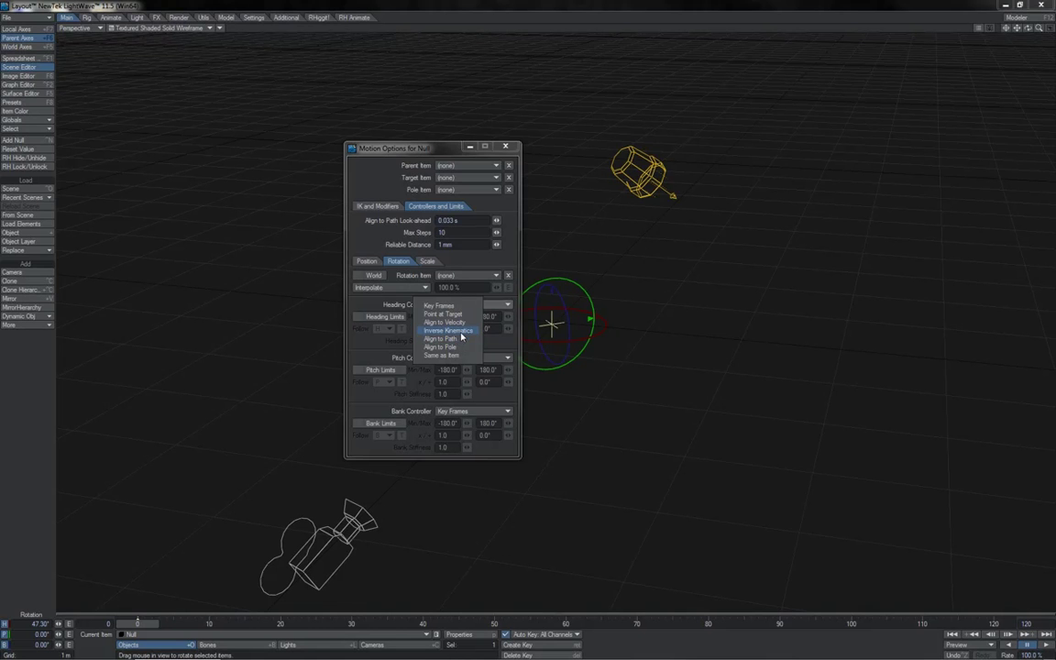
left_click(287, 299)
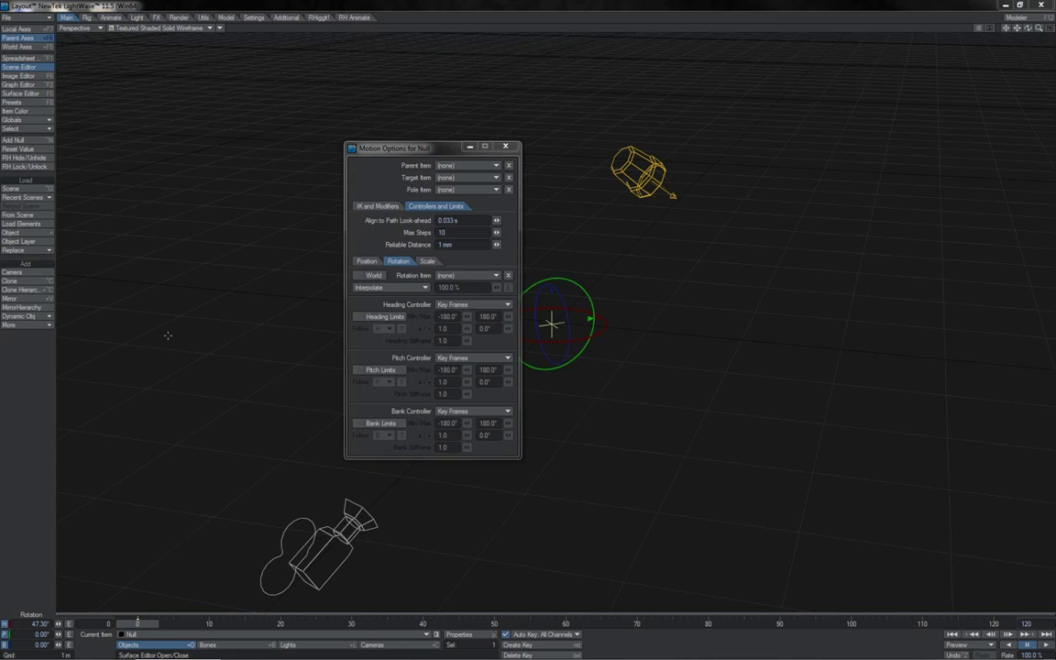
- Open the Null's Object Properties, view the Deform tab and browse the displacement plugins
key("m")
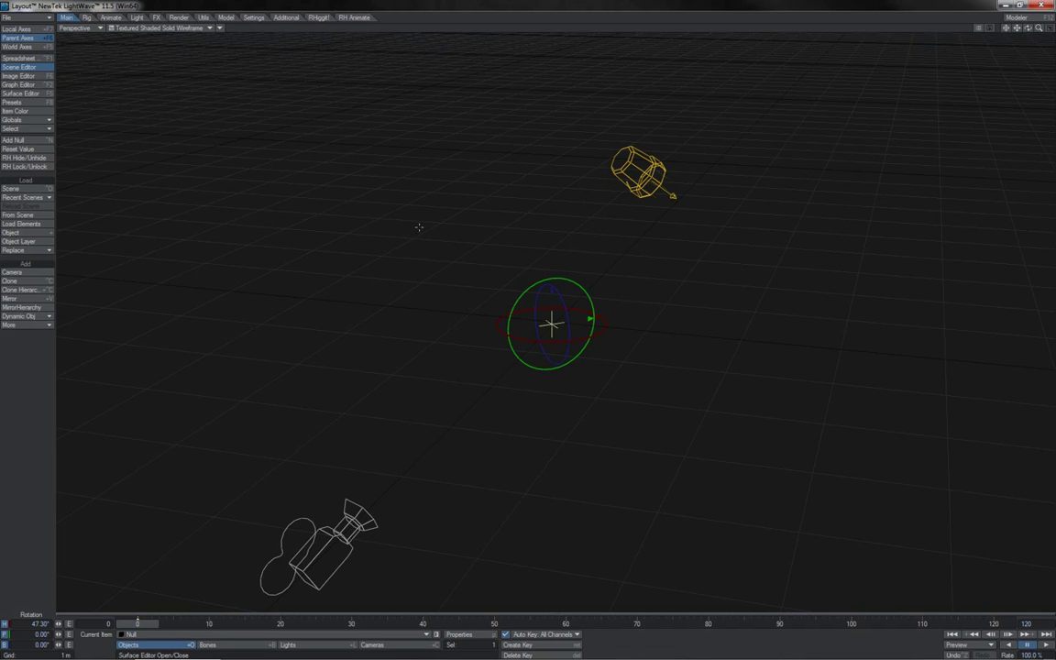
key("p")
left_click_drag(214, 93, 427, 115)
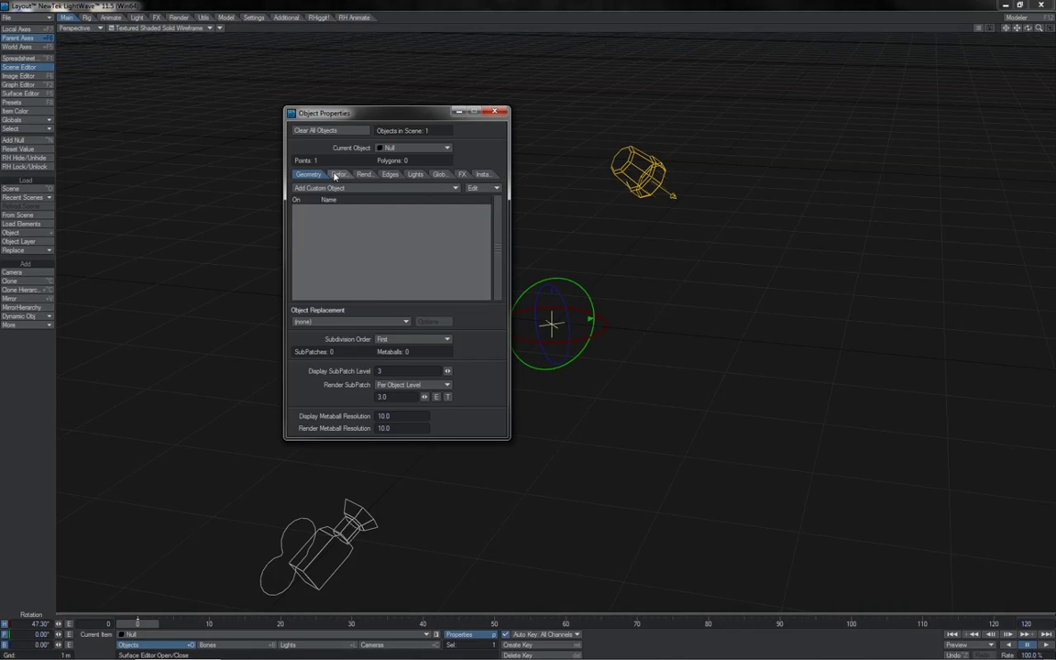
left_click(335, 176)
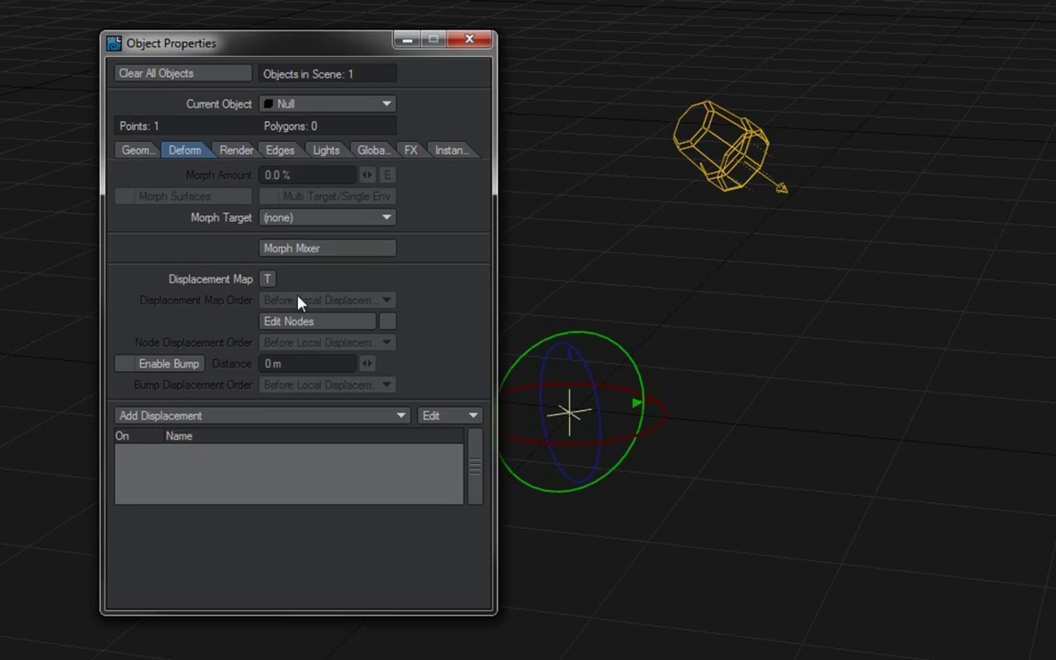
left_click(278, 418)
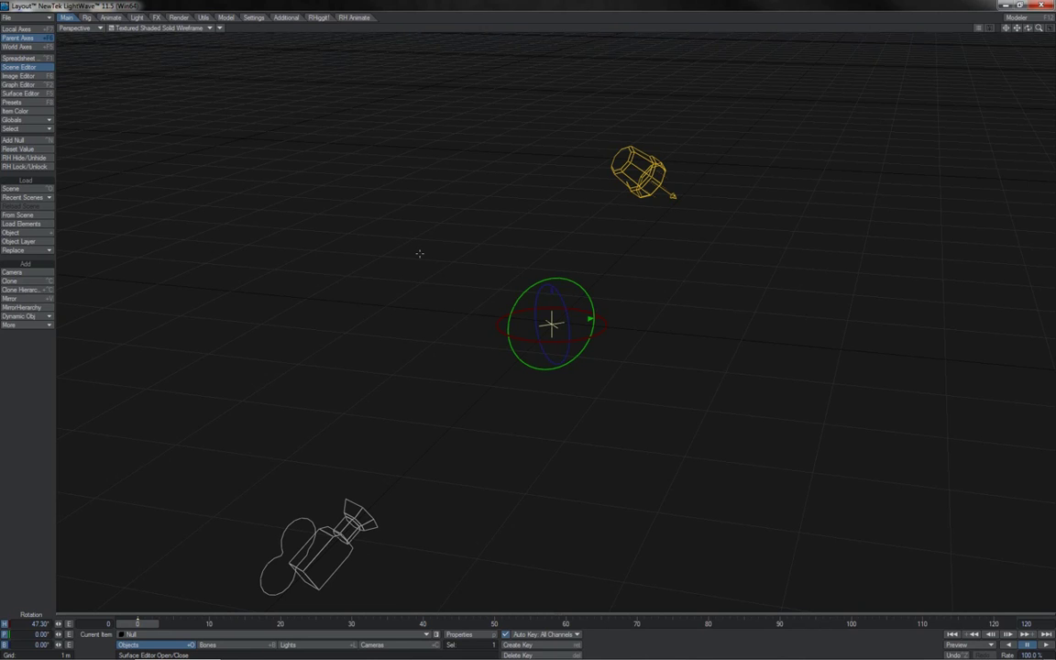
- Add a new bone to the Null and set its Bone Type to Joint
key("ctrl+equal")
key("Return")
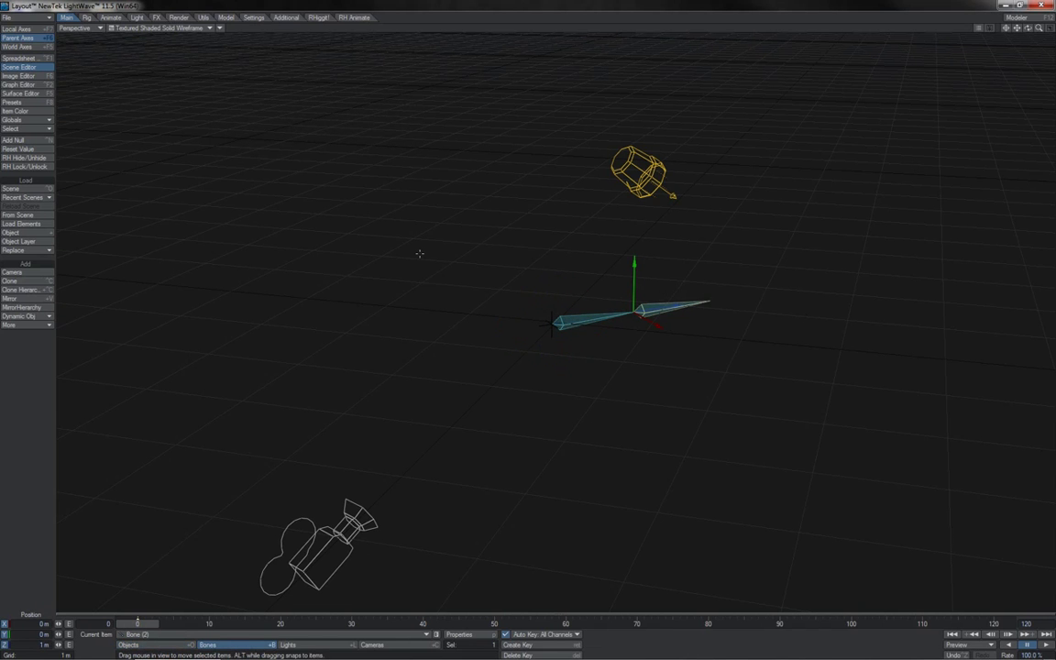
key("p")
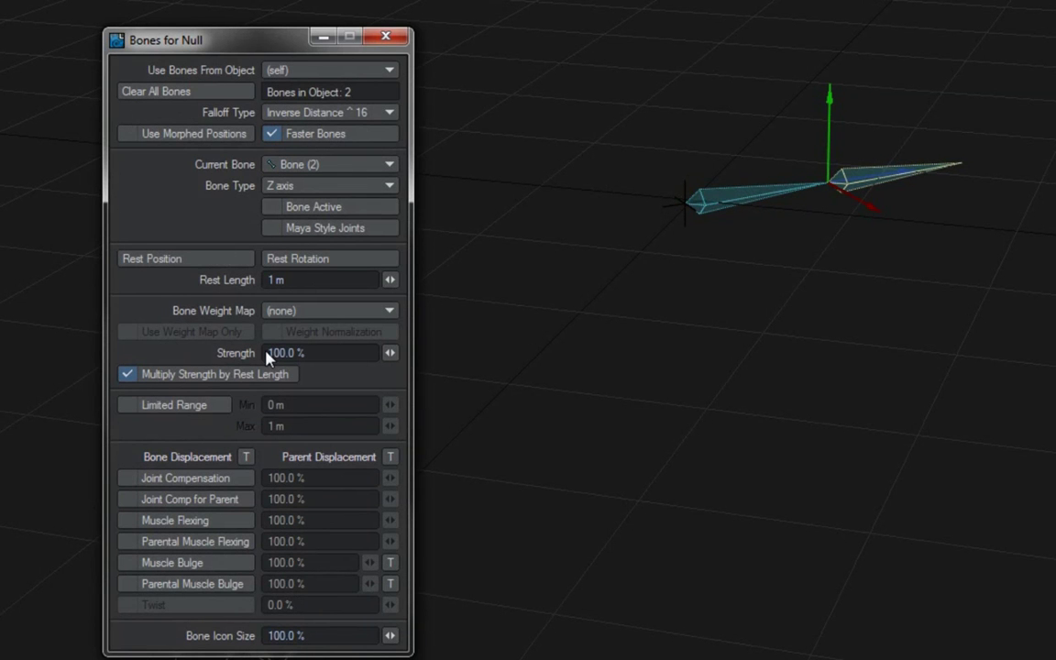
left_click(305, 190)
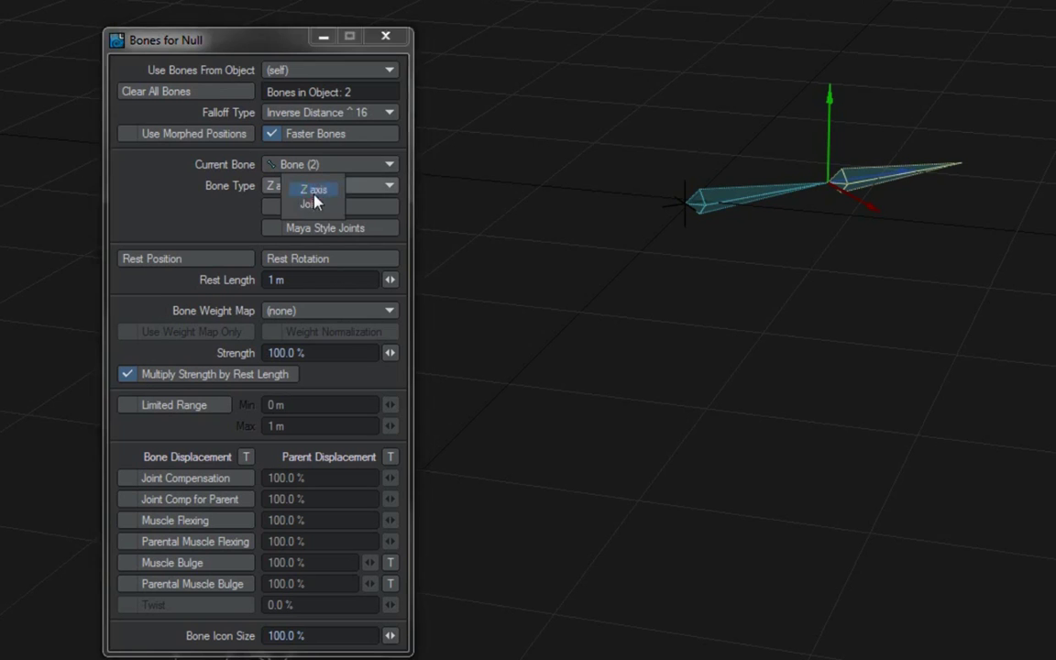
left_click(313, 203)
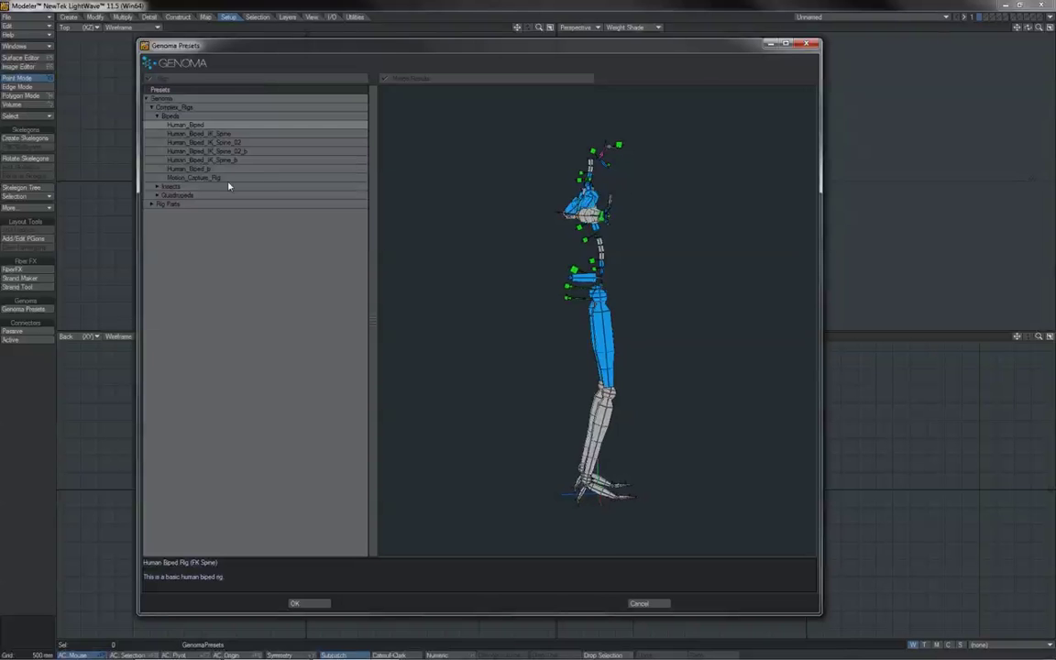
- Expand Genoma Rig Parts and preview the IKB_chain, IKB_chain_align_02, IKBooster chain and arm presets
left_click(152, 203)
left_click(177, 248)
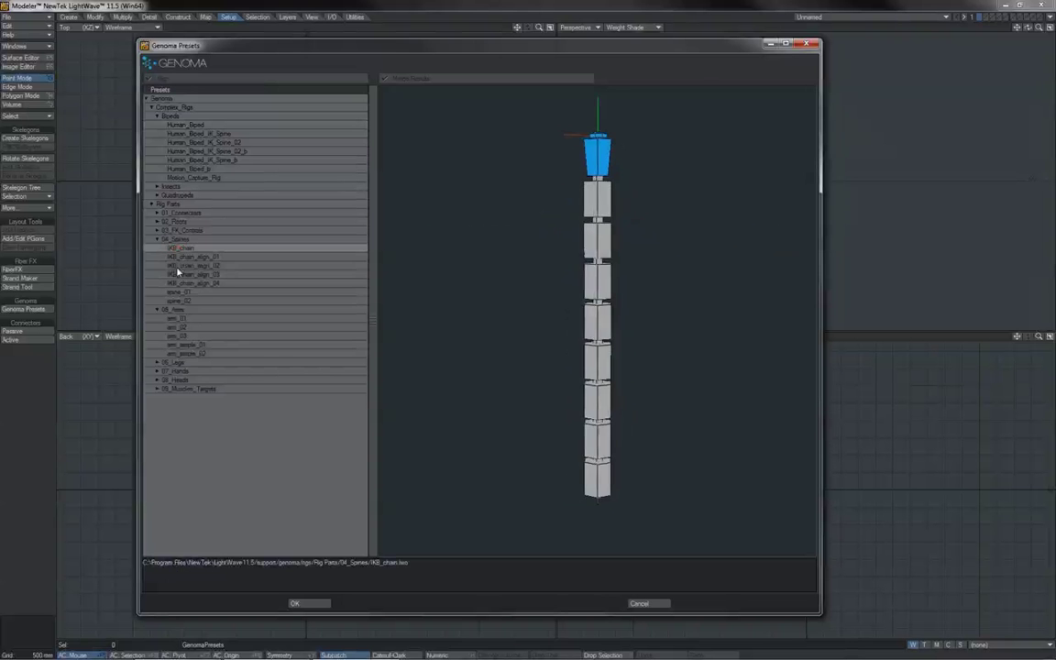
left_click(179, 265)
left_click(184, 275)
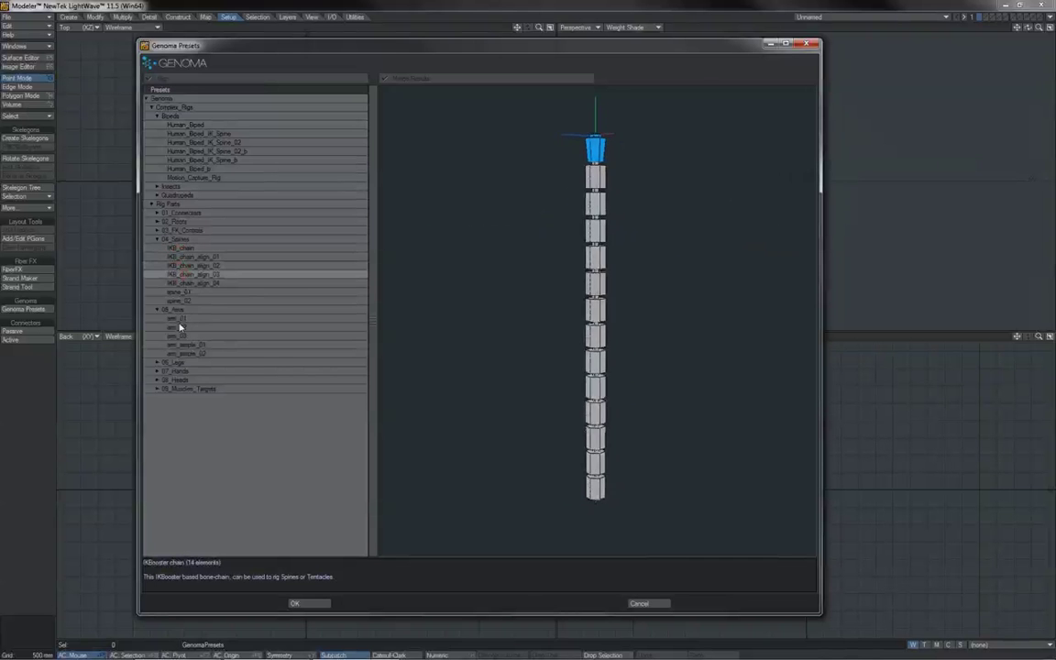
left_click(176, 319)
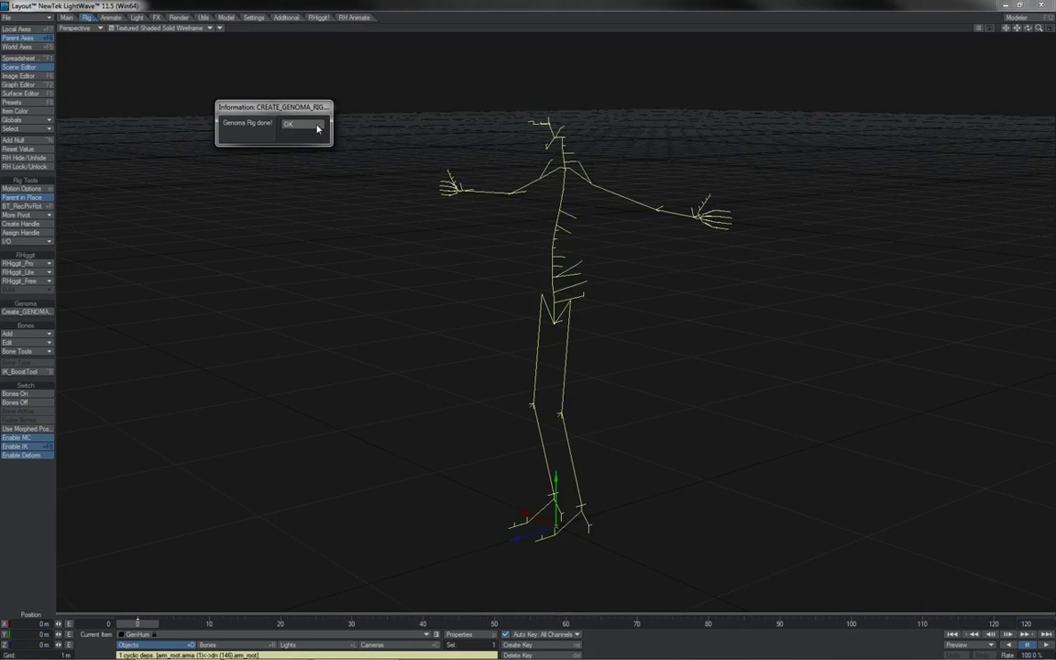
- Confirm the completed Genoma rig, check the Foot_Floor_ctrl Motion Options, and tilt the view to inspect it
left_click(289, 124)
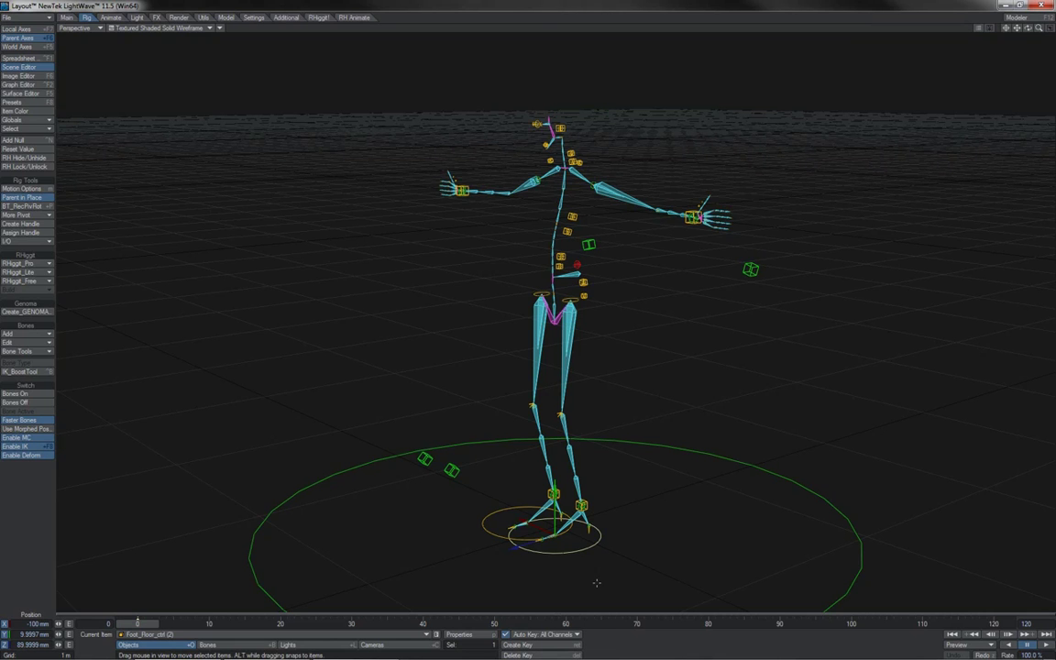
key("m")
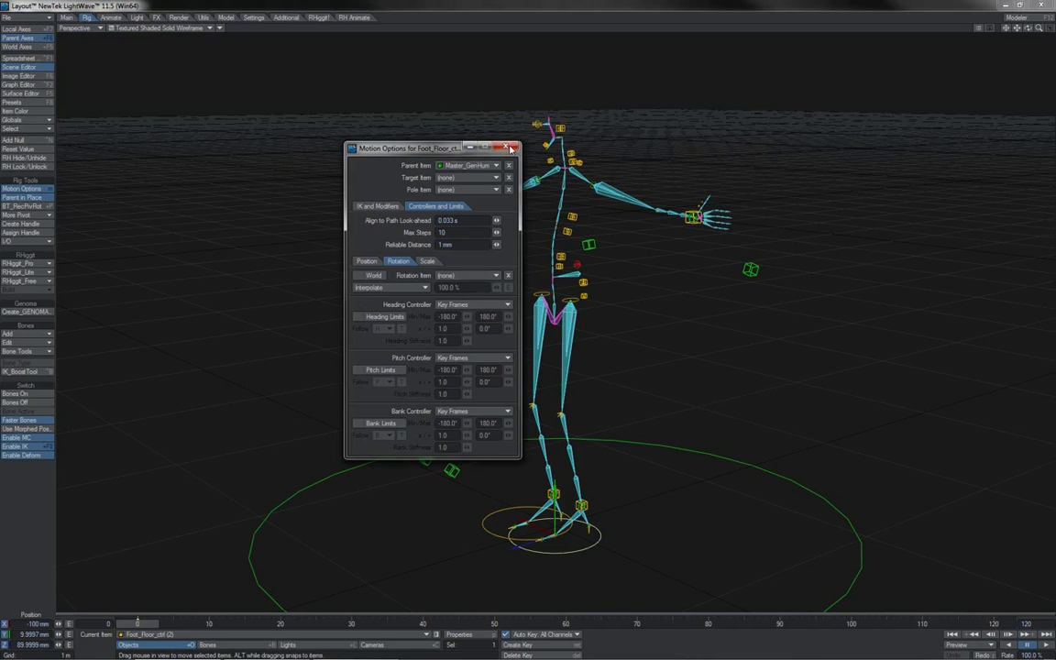
left_click(507, 147)
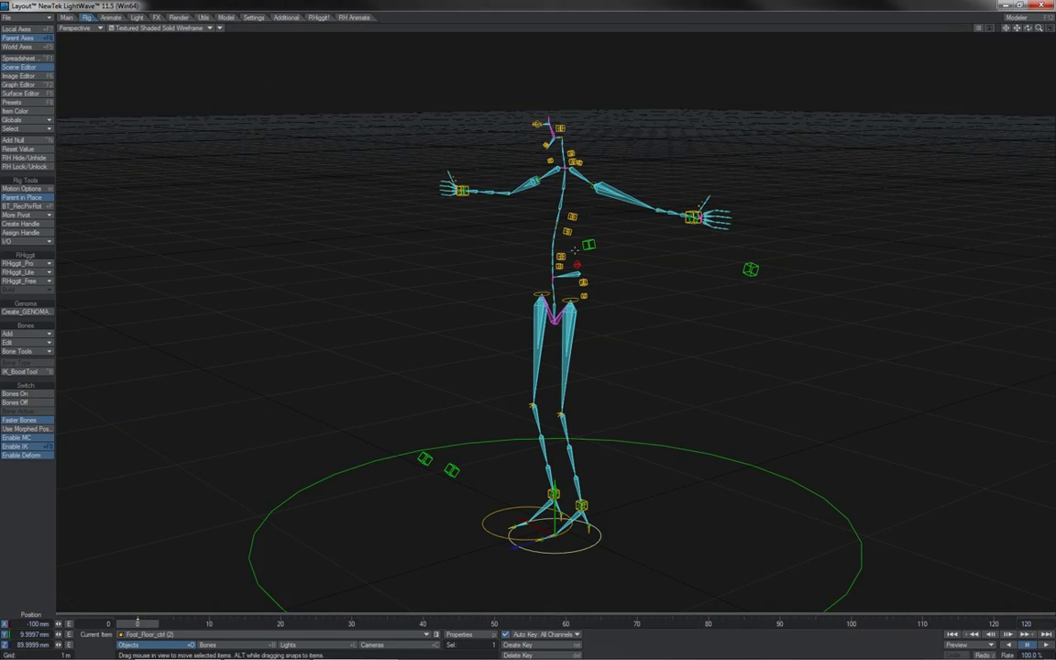
left_click_drag(1028, 29, 1029, 30)
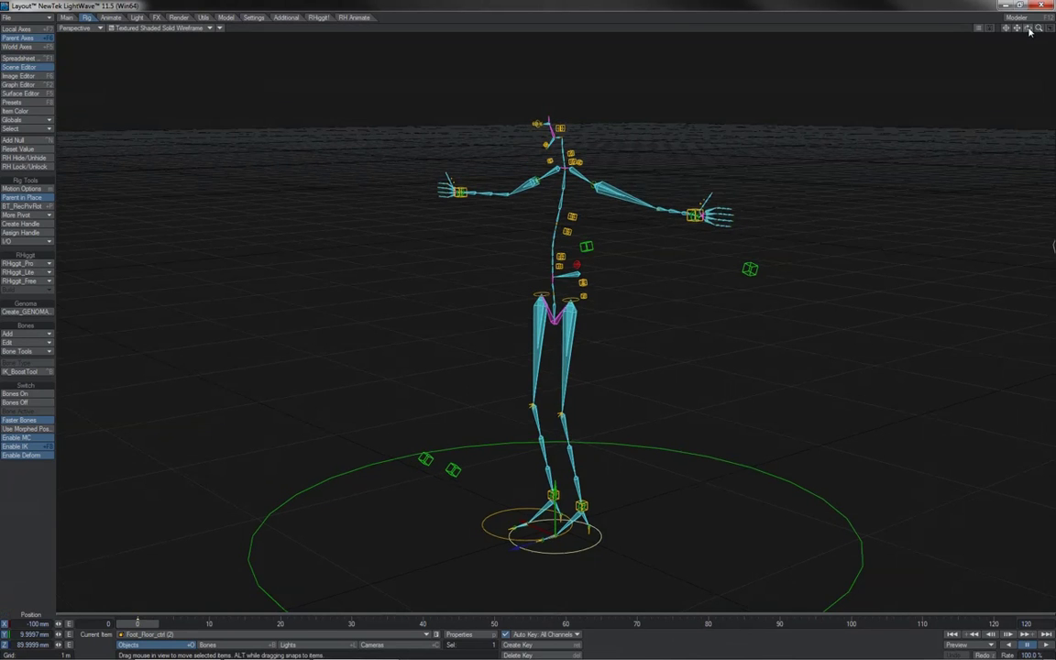